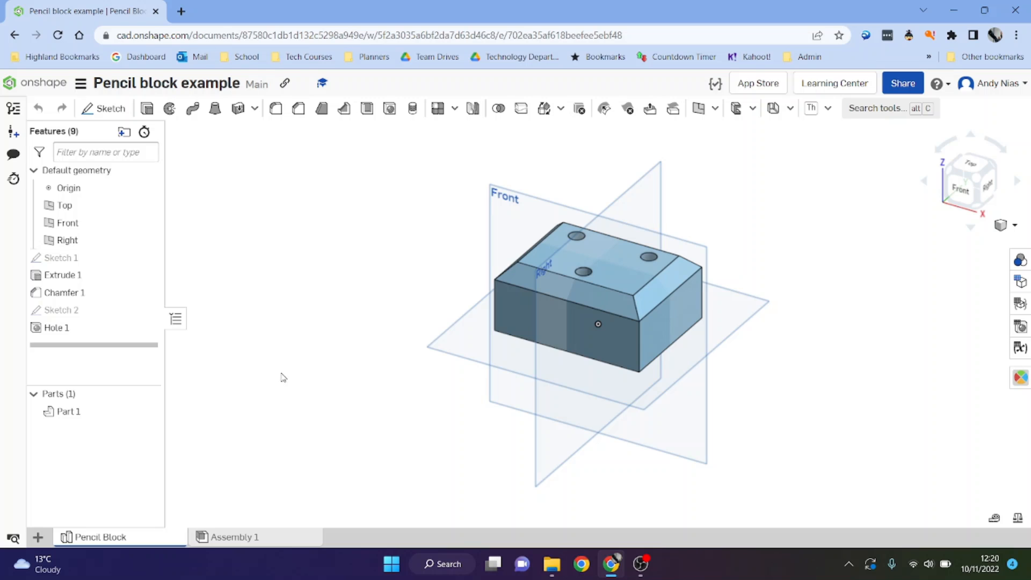
{"action": "left_click", "coordinate": [38, 540]}
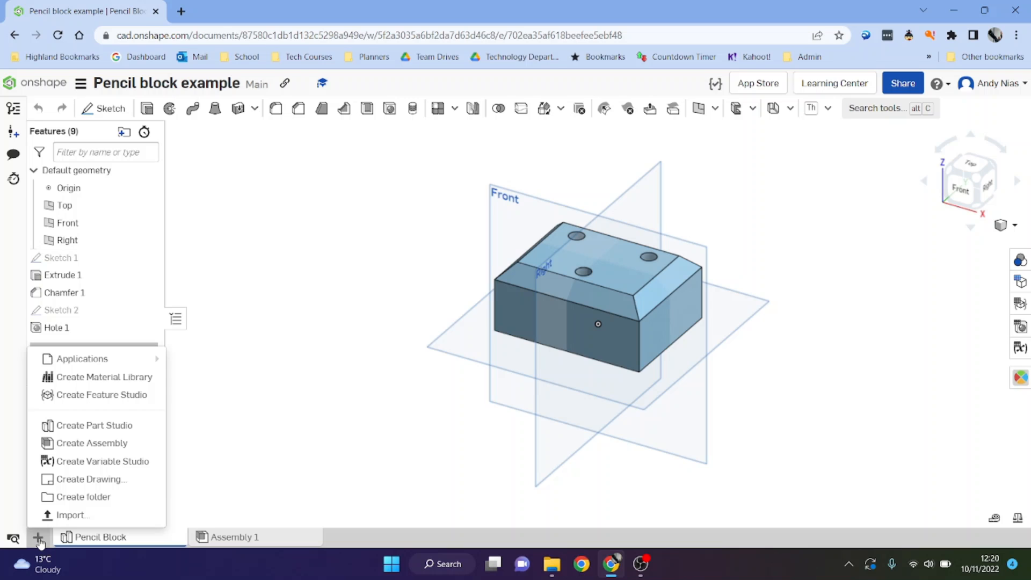
{"action": "left_click", "coordinate": [82, 480]}
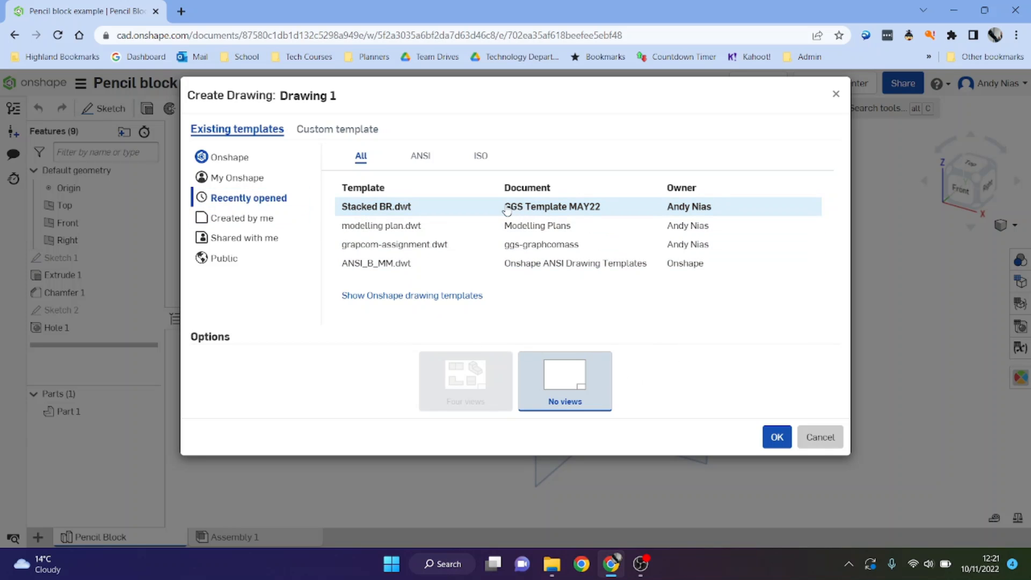
{"action": "left_click", "coordinate": [821, 437]}
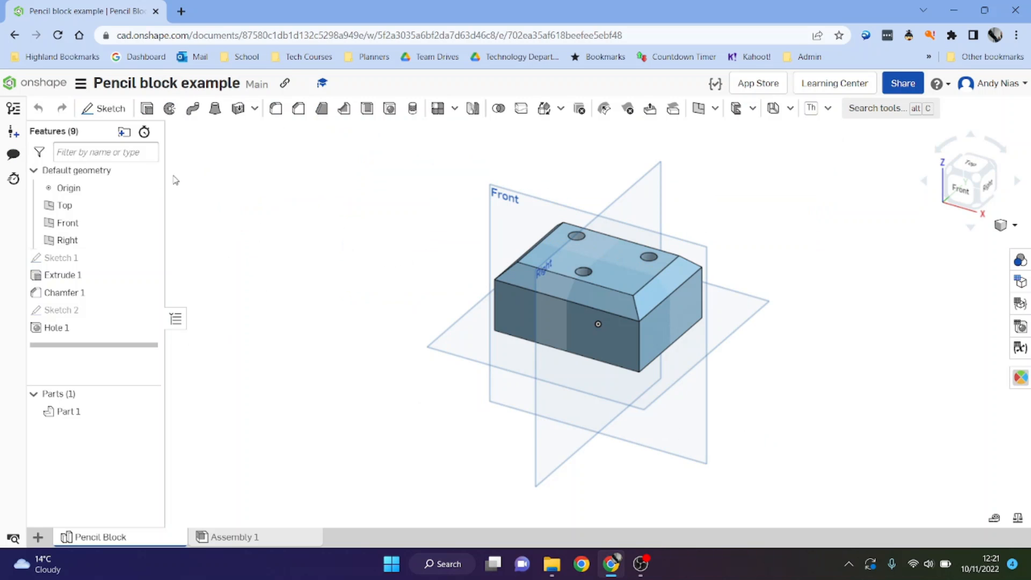
Search the public documents for "ggs template may22" and open the GGS Template MAY22 document.
{"action": "left_click", "coordinate": [24, 87]}
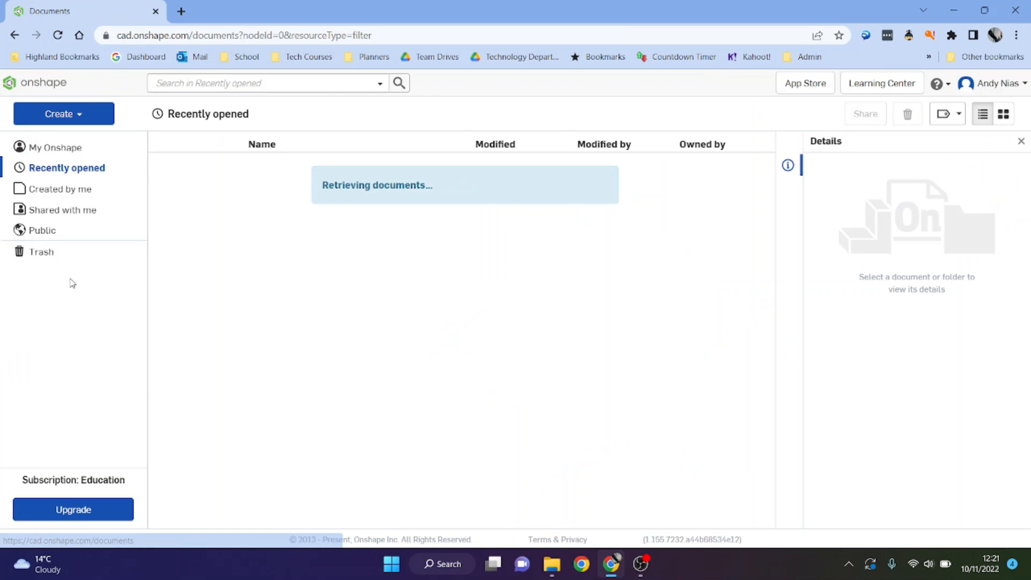
{"action": "left_click", "coordinate": [43, 230]}
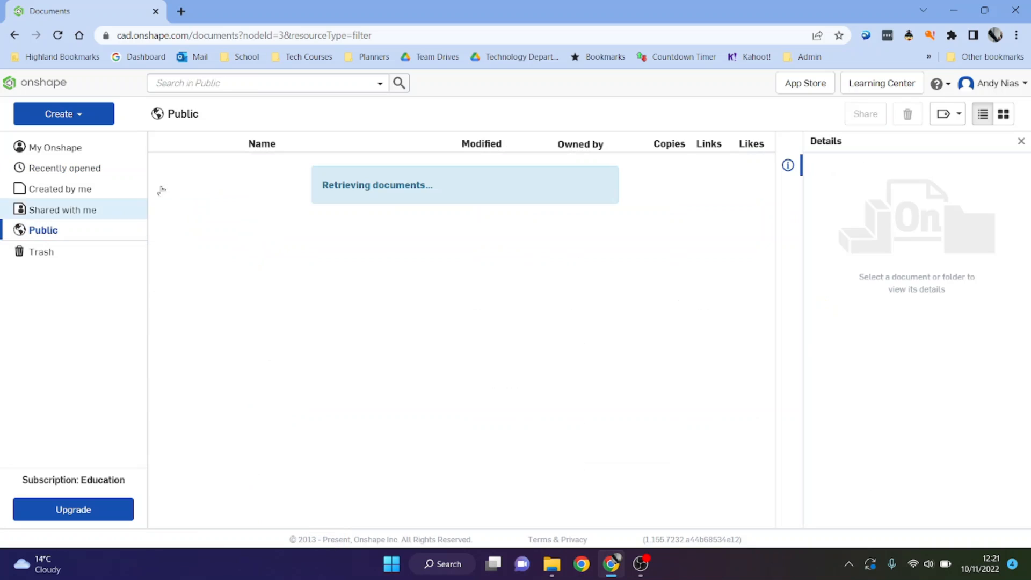
{"action": "left_click", "coordinate": [210, 84]}
{"action": "type", "text": "ggs templ"}
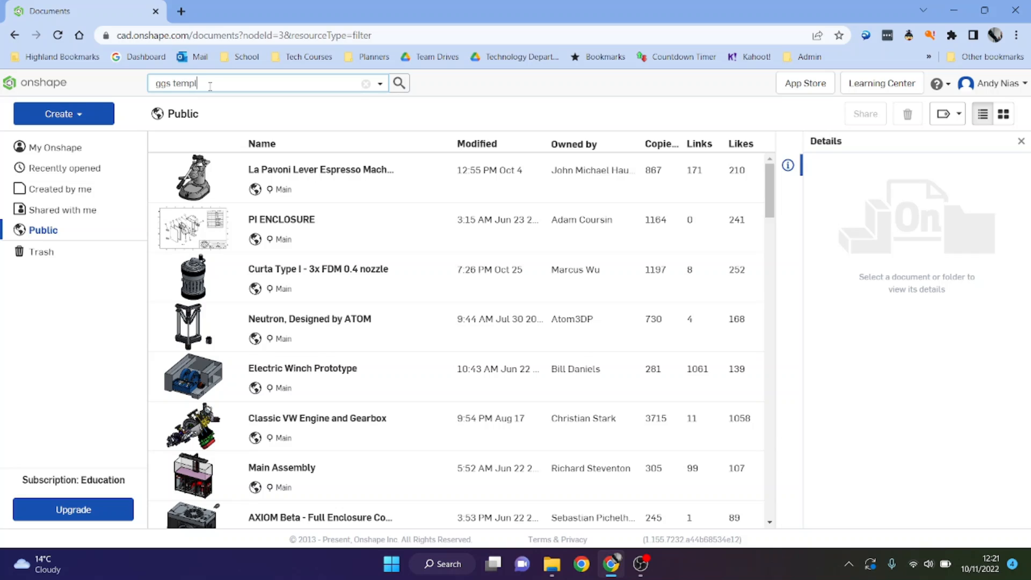
{"action": "type", "text": "atemay 22"}
{"action": "key", "text": "BackSpace"}
{"action": "key", "text": "BackSpace"}
{"action": "key", "text": "BackSpace"}
{"action": "type", "text": "22"}
{"action": "key", "text": "Return"}
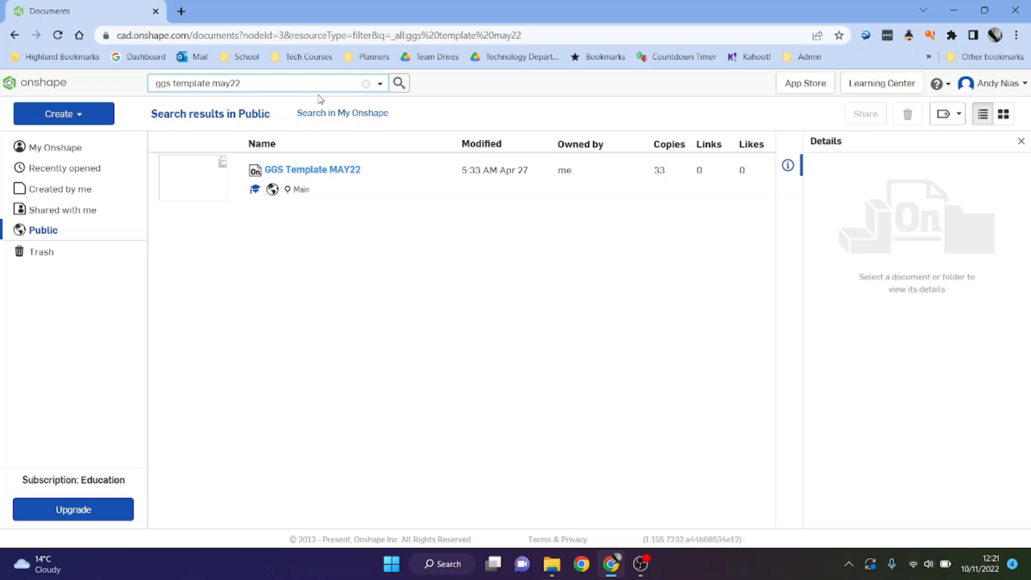
{"action": "left_click", "coordinate": [348, 170]}
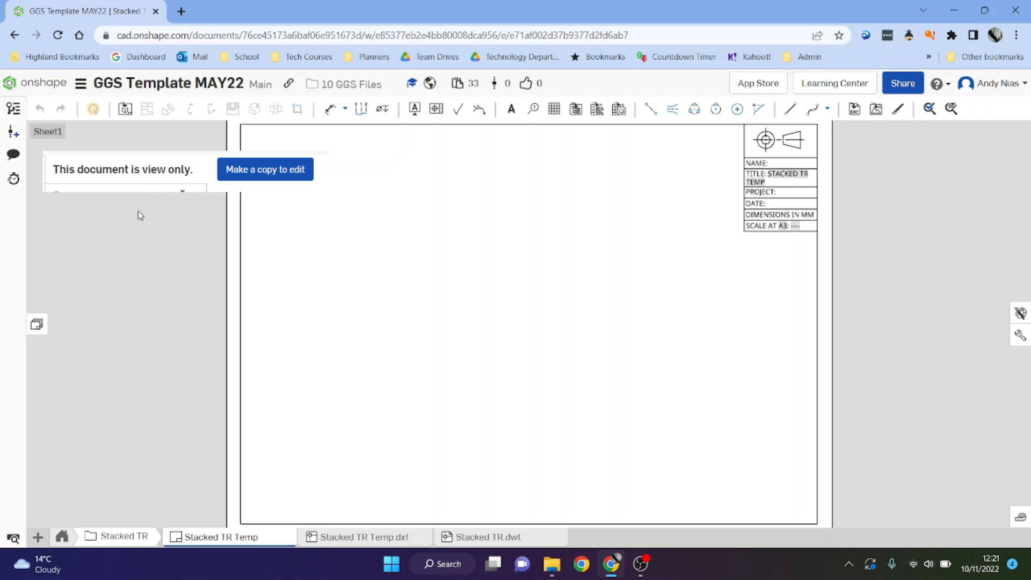
{"action": "left_click", "coordinate": [81, 87]}
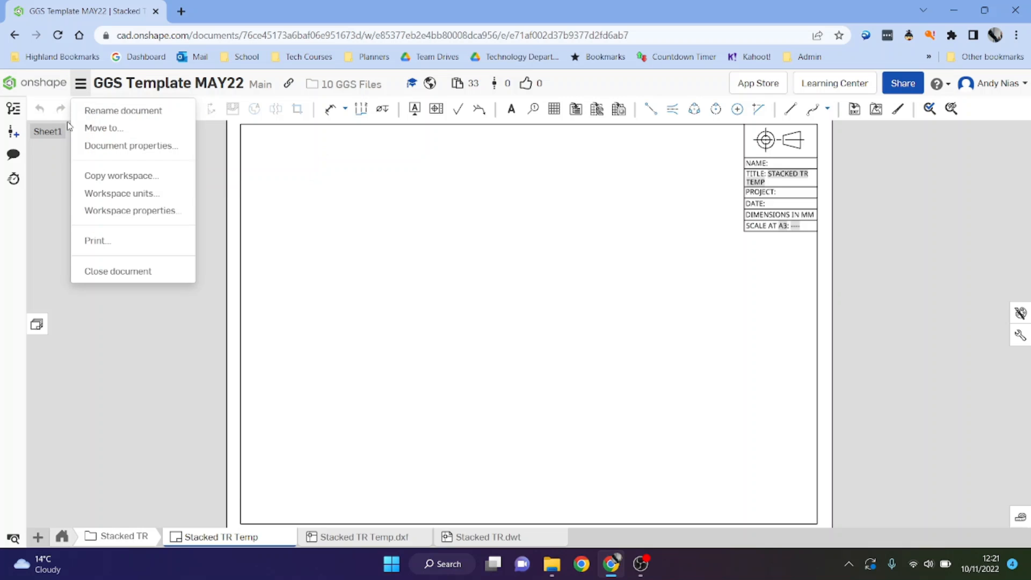
{"action": "left_click", "coordinate": [106, 177]}
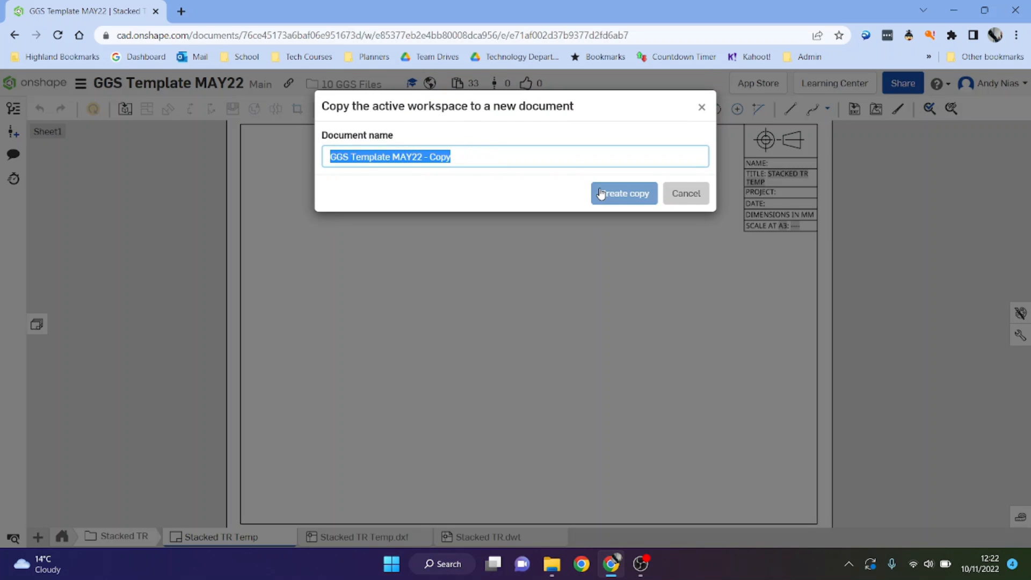
{"action": "left_click", "coordinate": [696, 195]}
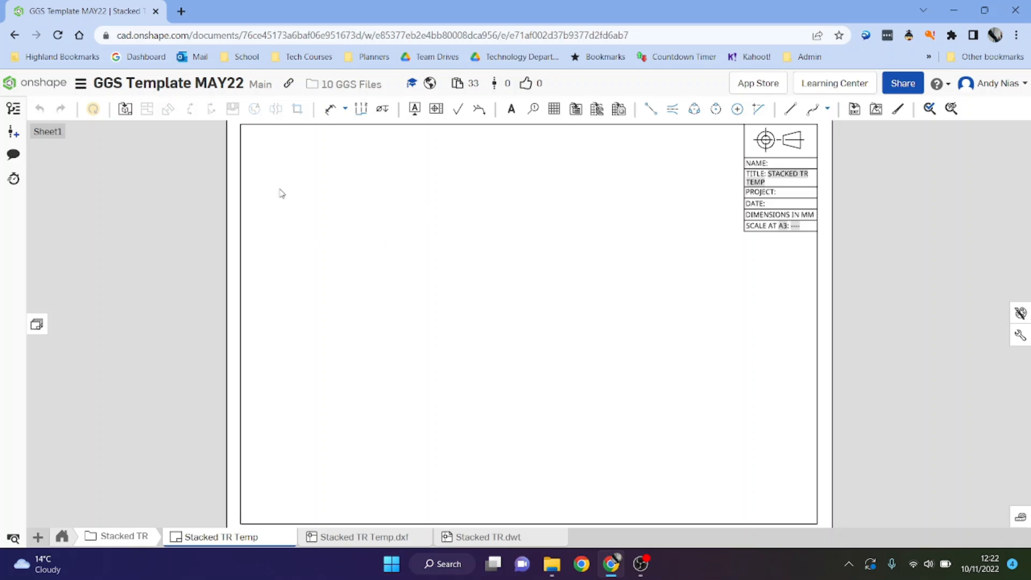
Go back to the recently opened documents and reopen the Pencil block example document.
{"action": "left_click", "coordinate": [35, 83]}
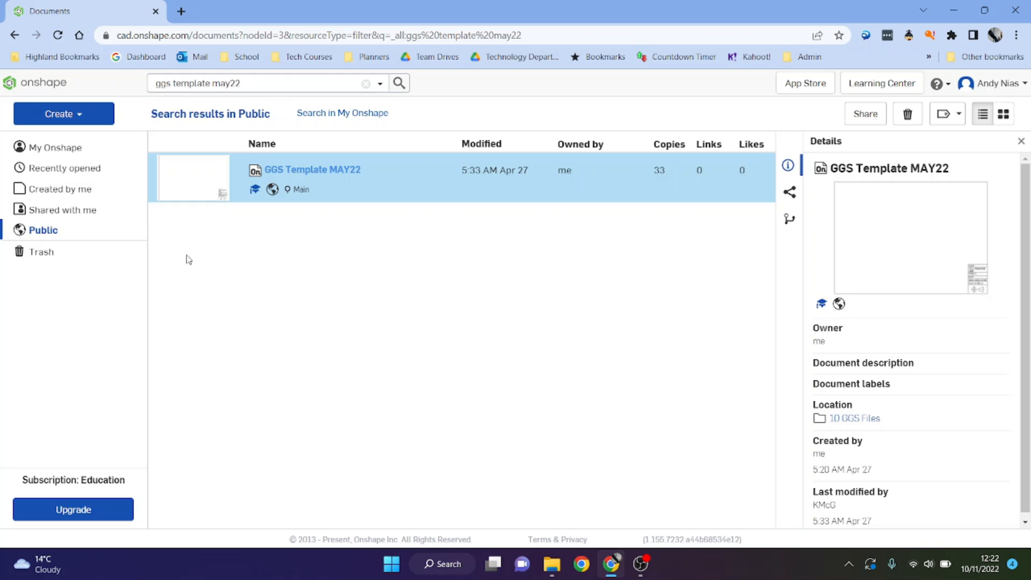
{"action": "left_click", "coordinate": [68, 168]}
{"action": "left_click", "coordinate": [274, 224]}
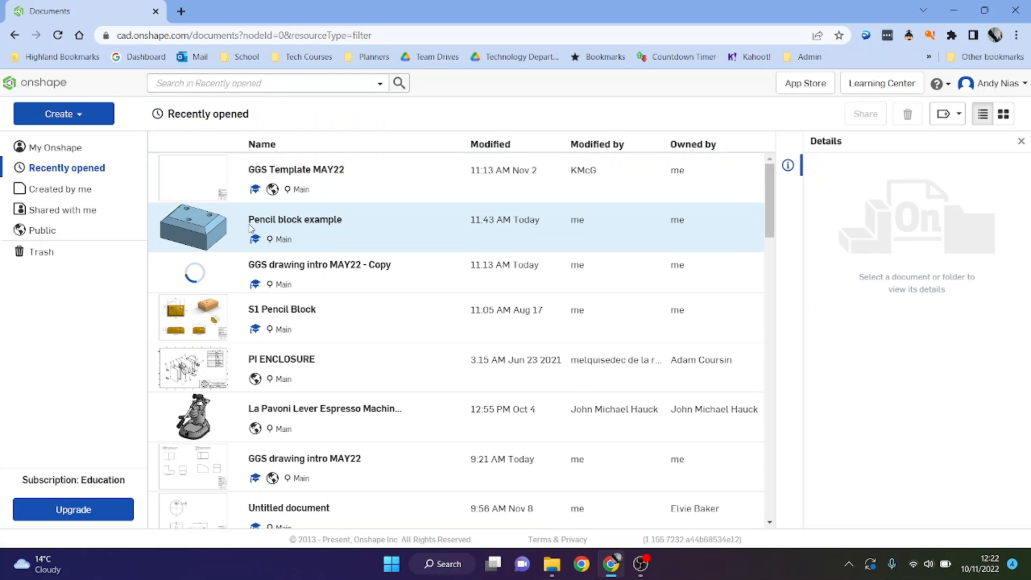
{"action": "double_click", "coordinate": [275, 223]}
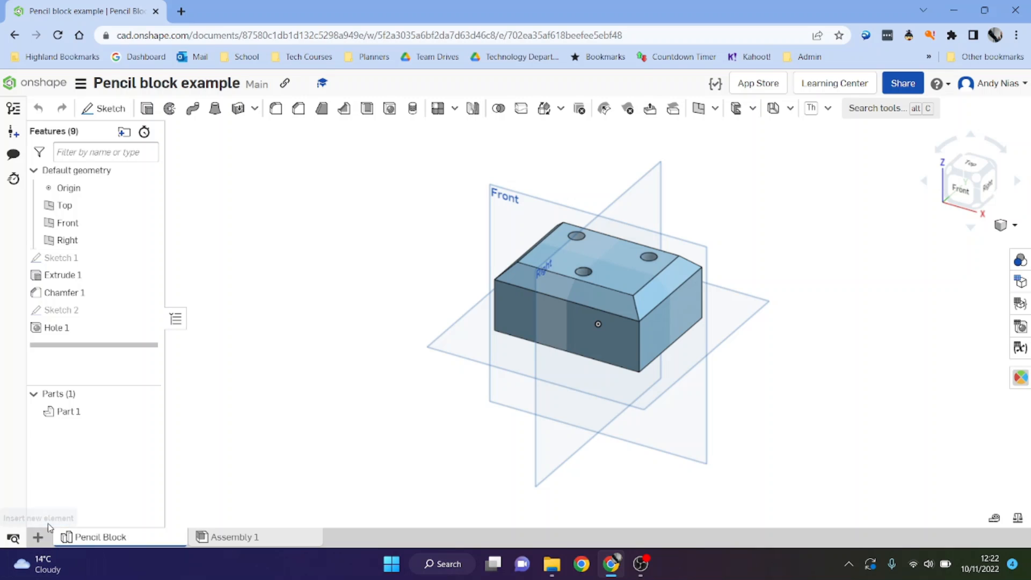
Create a drawing without views from the self-created template Stacked BR.dwt in GGS Template MAY22.
{"action": "left_click", "coordinate": [38, 540]}
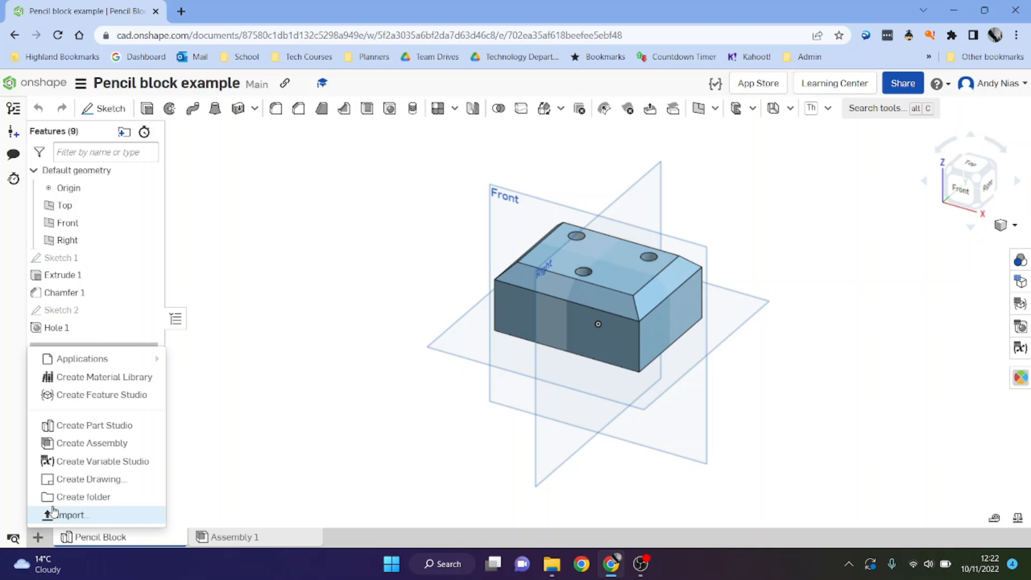
{"action": "left_click", "coordinate": [73, 484]}
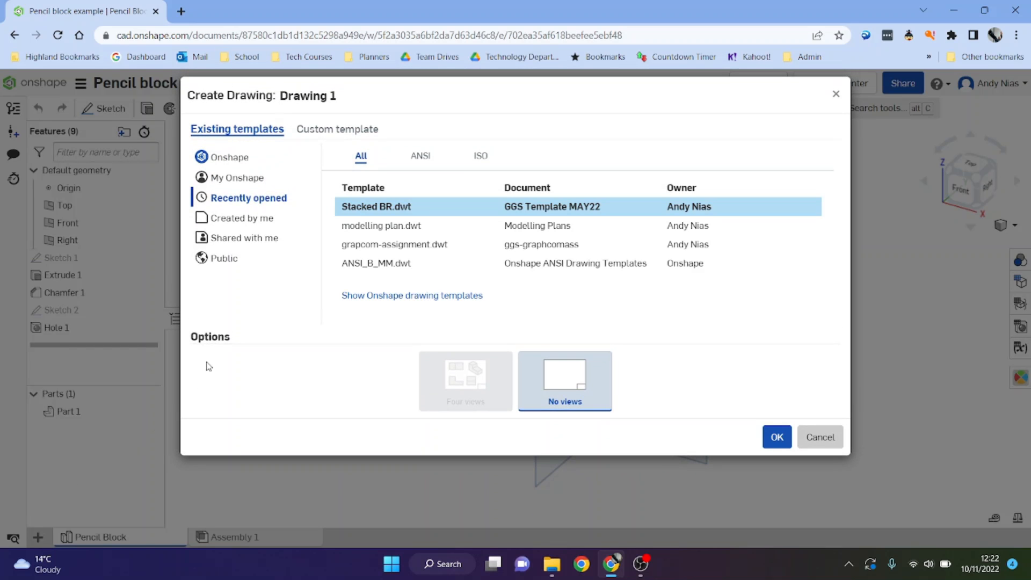
{"action": "left_click", "coordinate": [217, 222]}
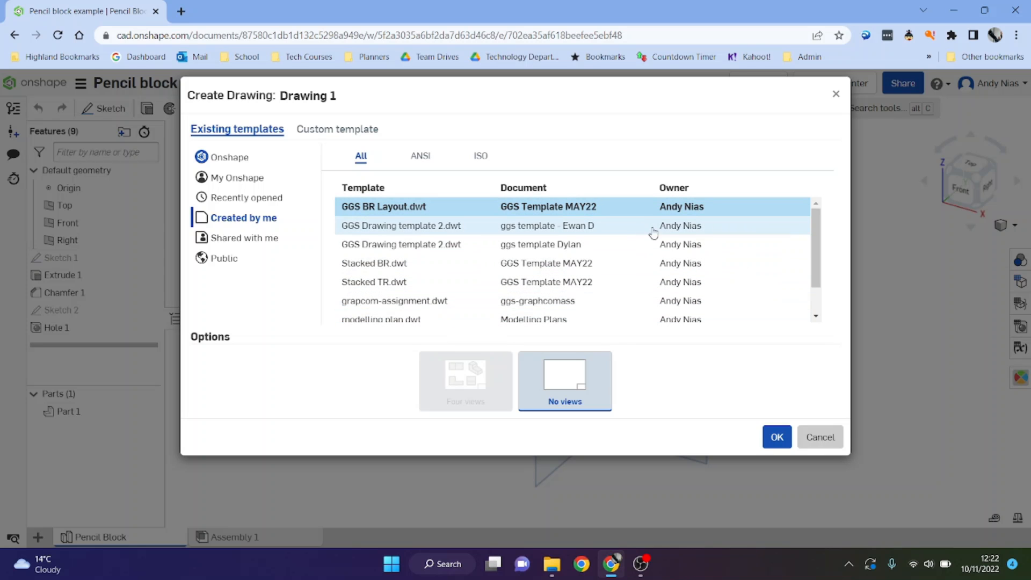
{"action": "scroll", "coordinate": [653, 231], "scroll_direction": "down", "scroll_amount": 2}
{"action": "scroll", "coordinate": [651, 228], "scroll_direction": "up", "scroll_amount": 2}
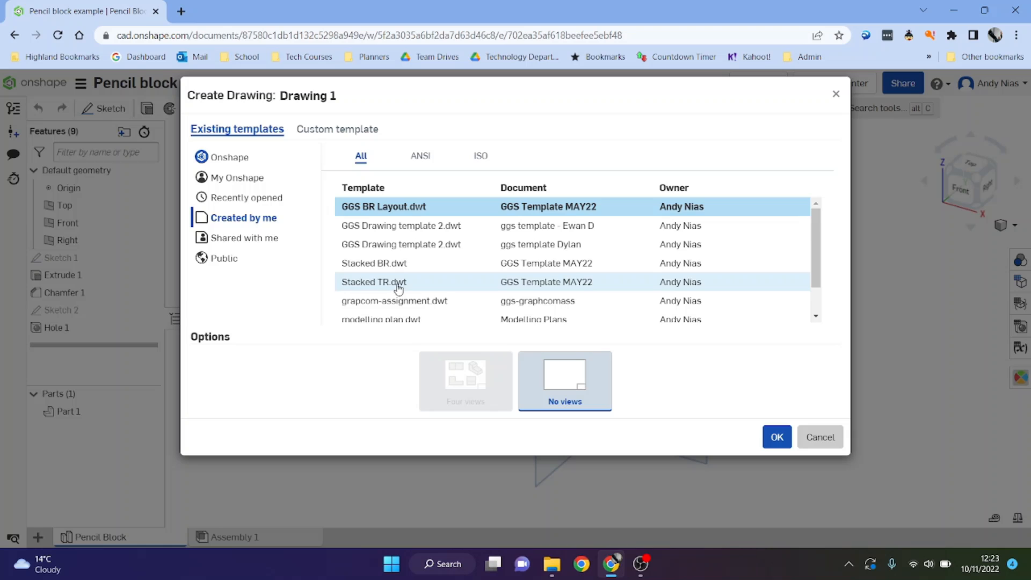
{"action": "left_click", "coordinate": [377, 206]}
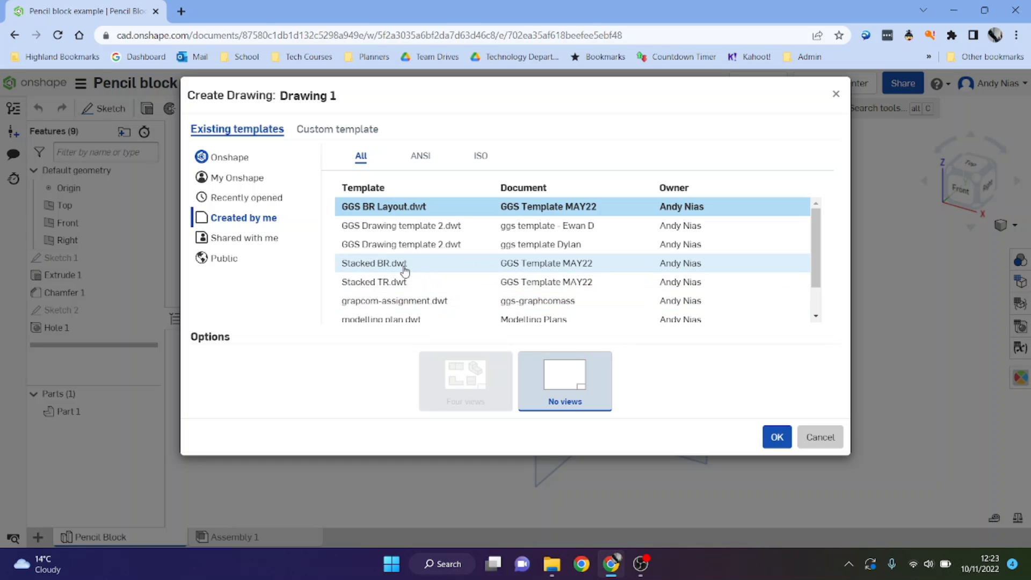
{"action": "left_click", "coordinate": [375, 267]}
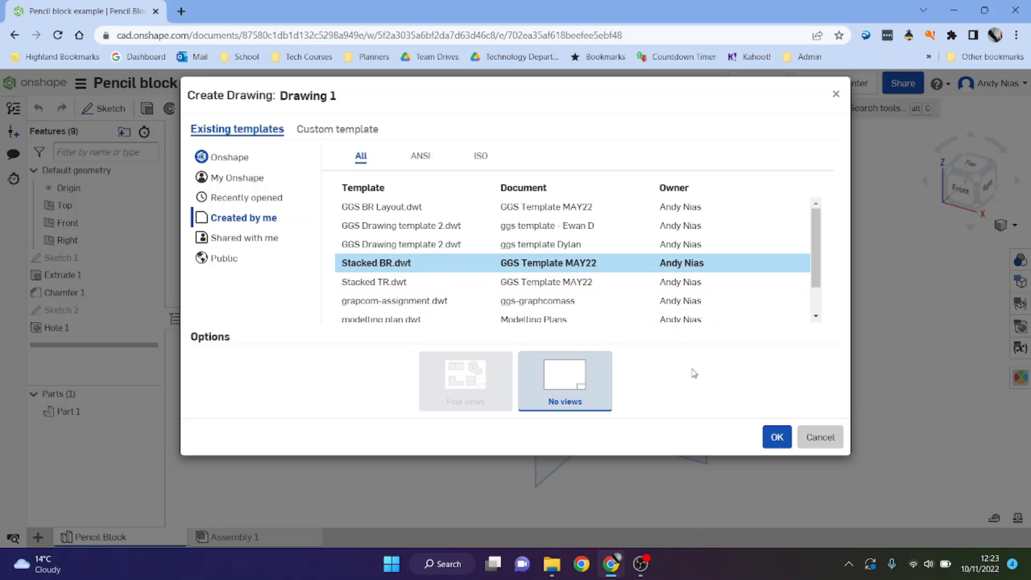
{"action": "left_click", "coordinate": [774, 436]}
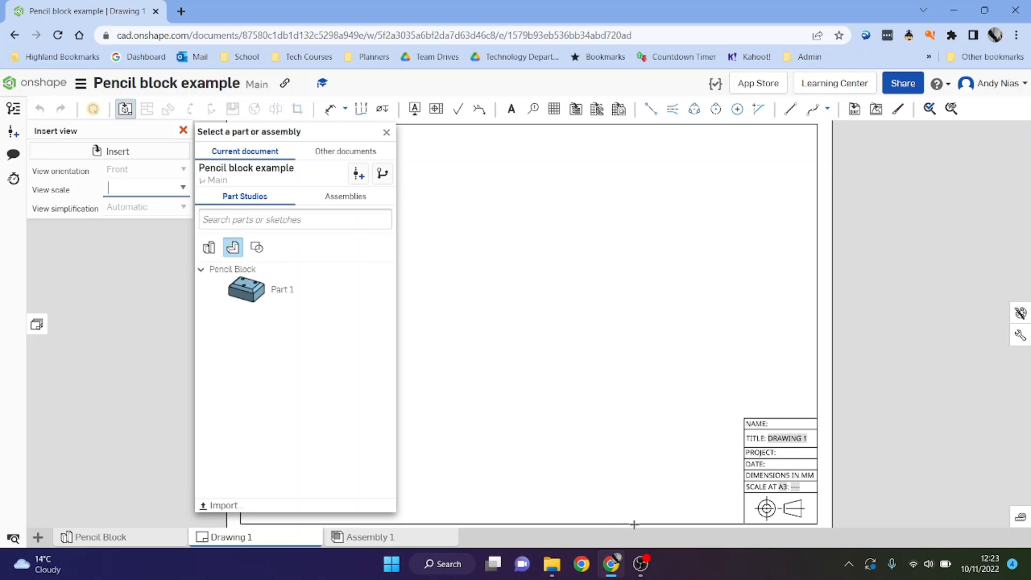
Insert a 1:1 front view of Part 1 in the lower left of the sheet and project its top view above it.
{"action": "right_click", "coordinate": [282, 539]}
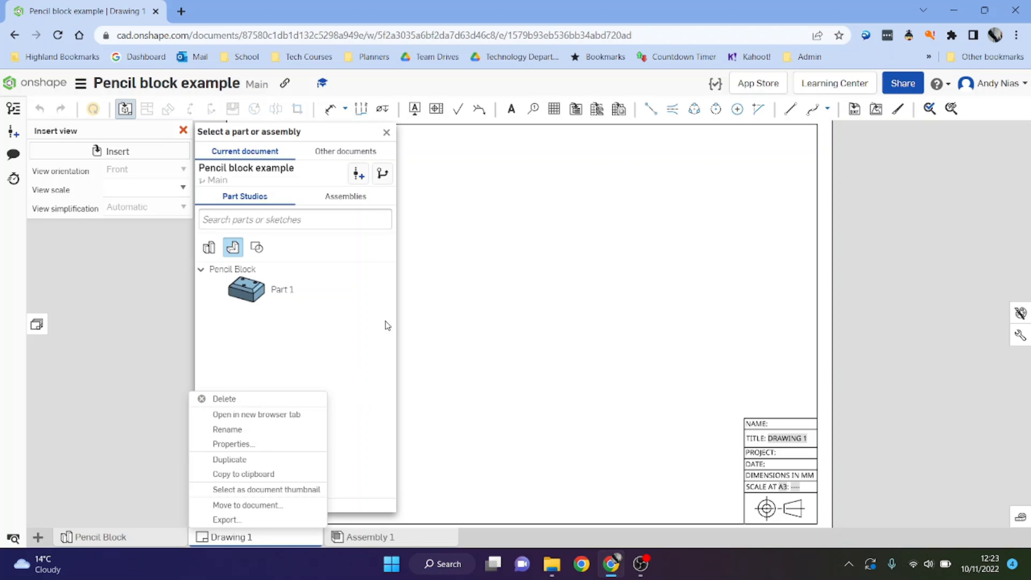
{"action": "left_click", "coordinate": [351, 131]}
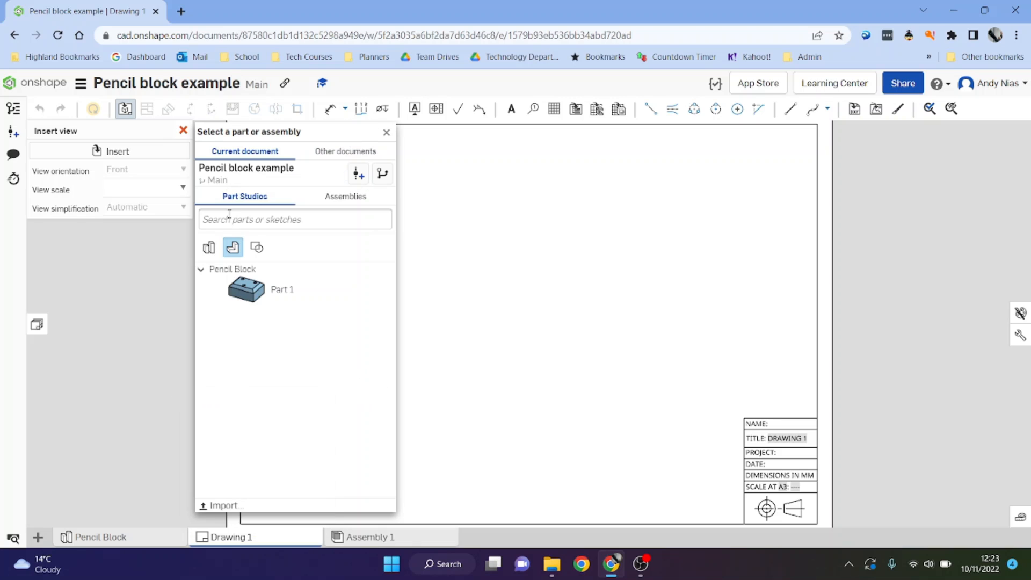
{"action": "left_click", "coordinate": [275, 293]}
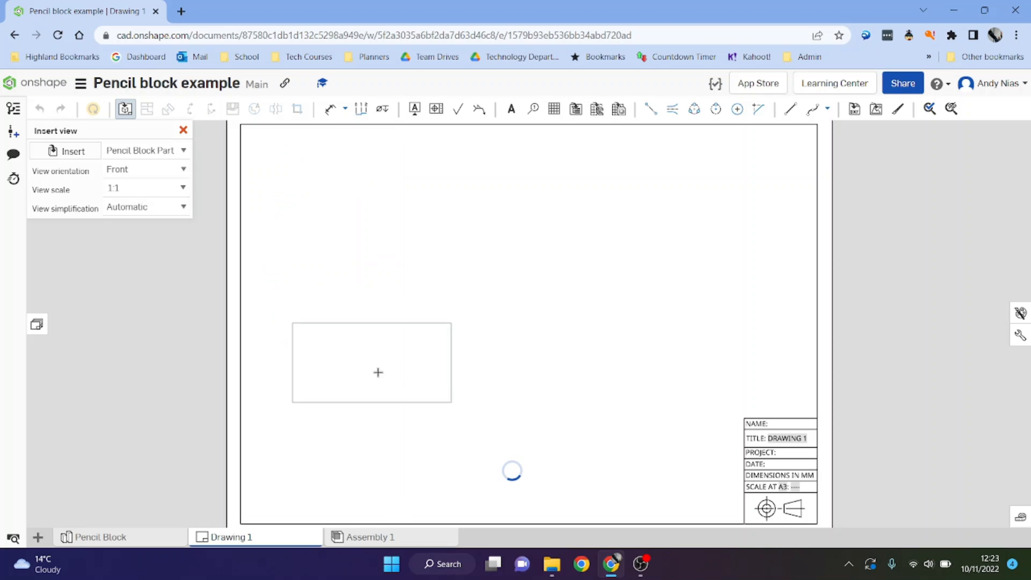
{"action": "left_click", "coordinate": [388, 376]}
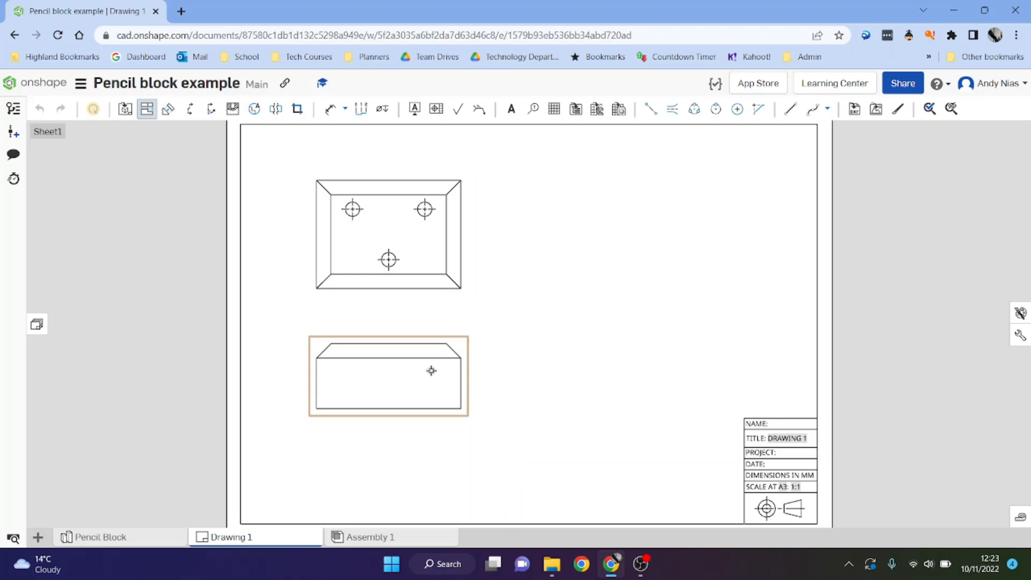
{"action": "key", "text": "Escape"}
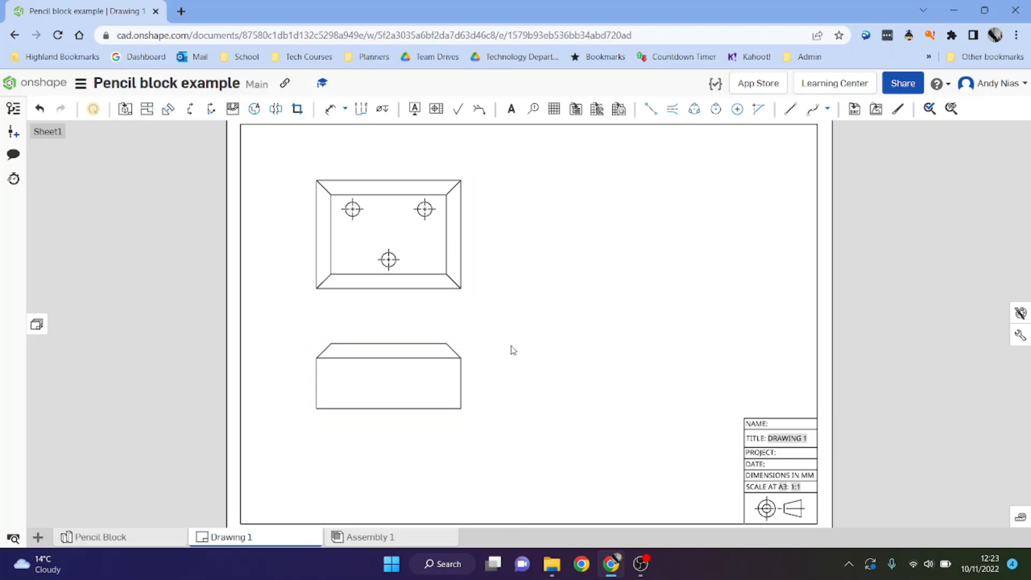
{"action": "left_click", "coordinate": [124, 109]}
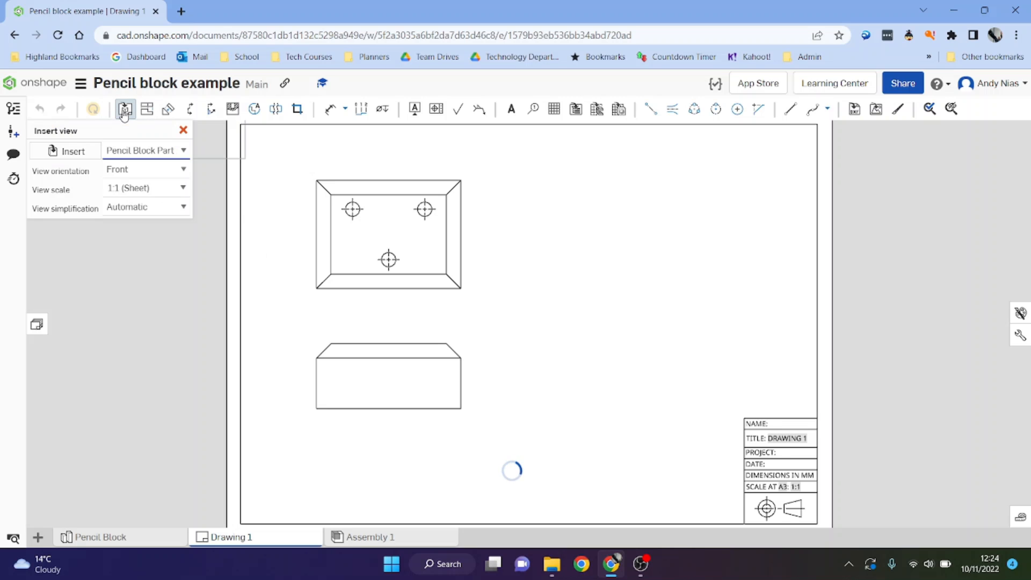
{"action": "left_click", "coordinate": [67, 151]}
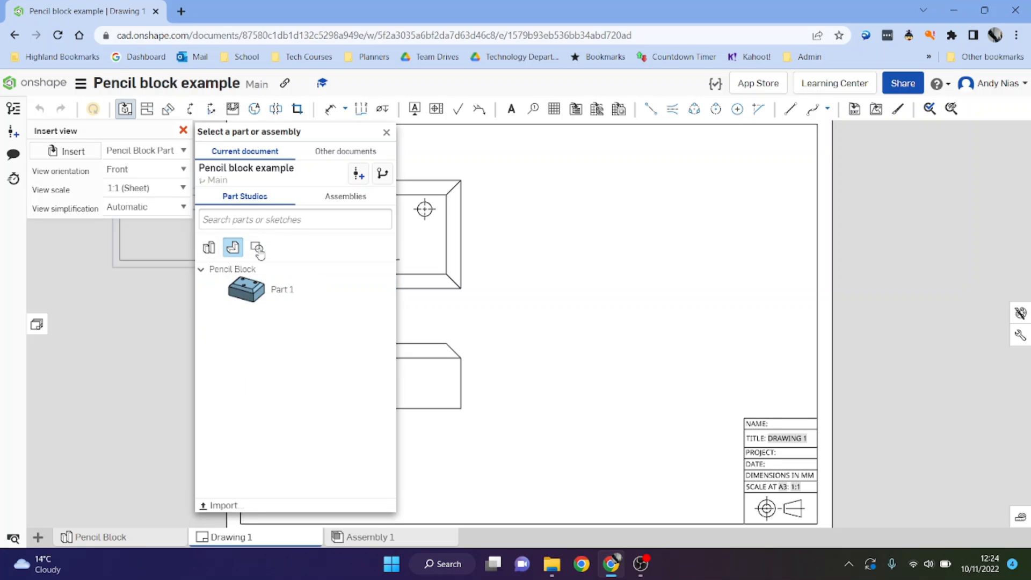
{"action": "left_click", "coordinate": [386, 132]}
{"action": "key", "text": "Escape"}
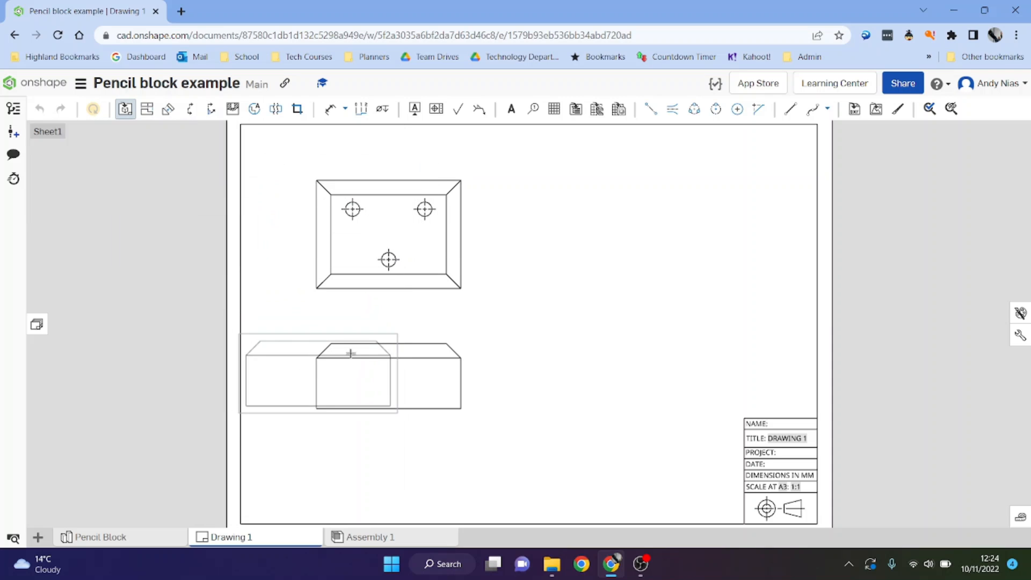